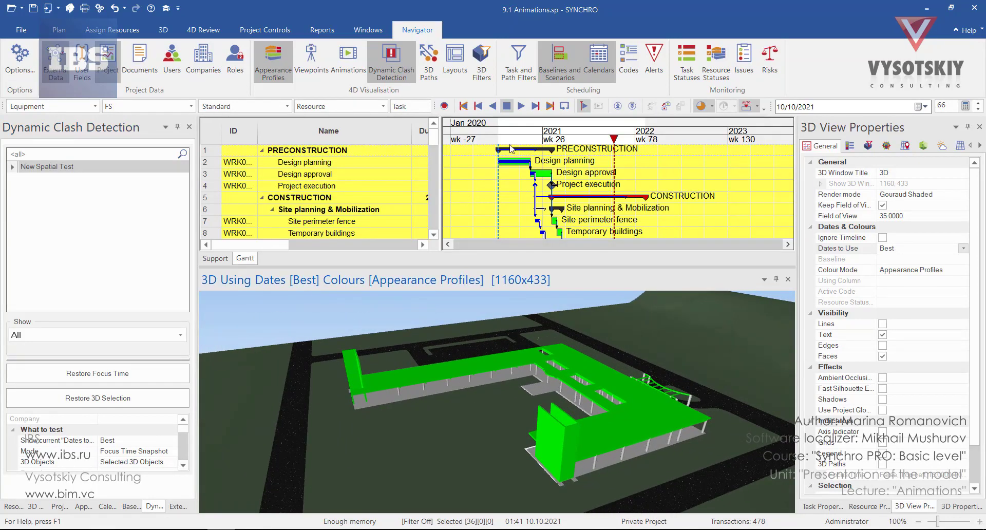
# - Scrub the focus time to 18/10/2021, with the slabs placed and the columns in progress
pyautogui.moveTo(516, 139)
pyautogui.mouseDown()
pyautogui.moveTo(600, 171)
pyautogui.moveTo(648, 172)
pyautogui.moveTo(595, 171)
pyautogui.moveTo(616, 171)
pyautogui.mouseUp()
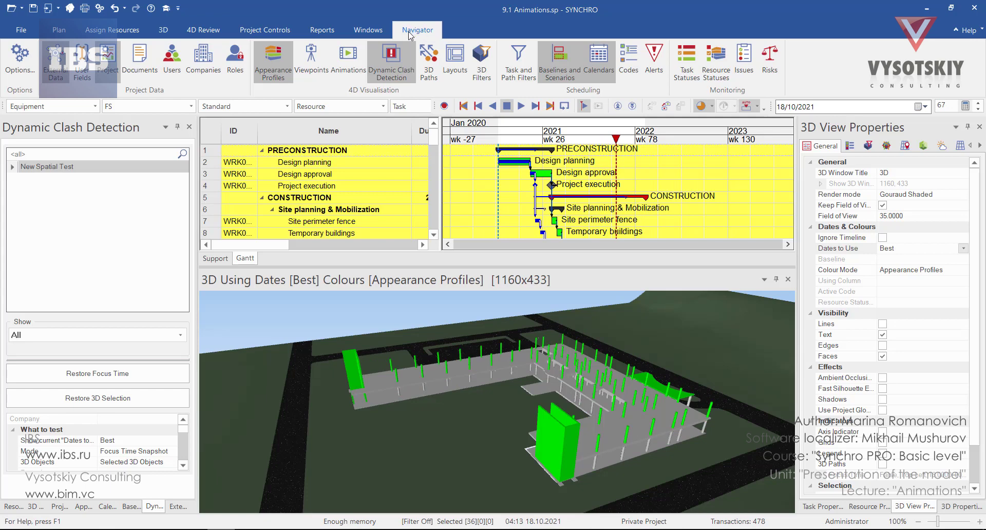
# - Add a new animation named 'Test Animation' to the Navigator's Animations list
pyautogui.click(344, 58)
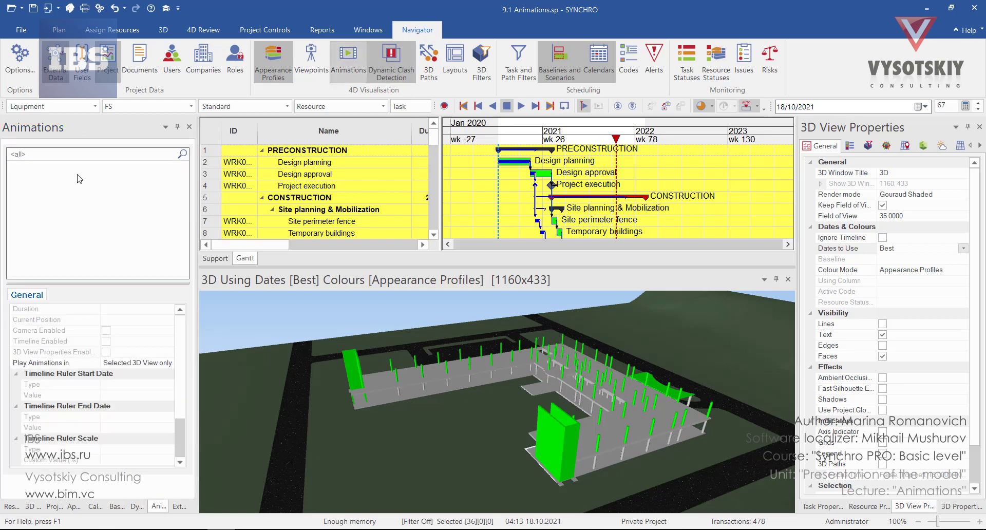
pyautogui.rightClick(50, 185)
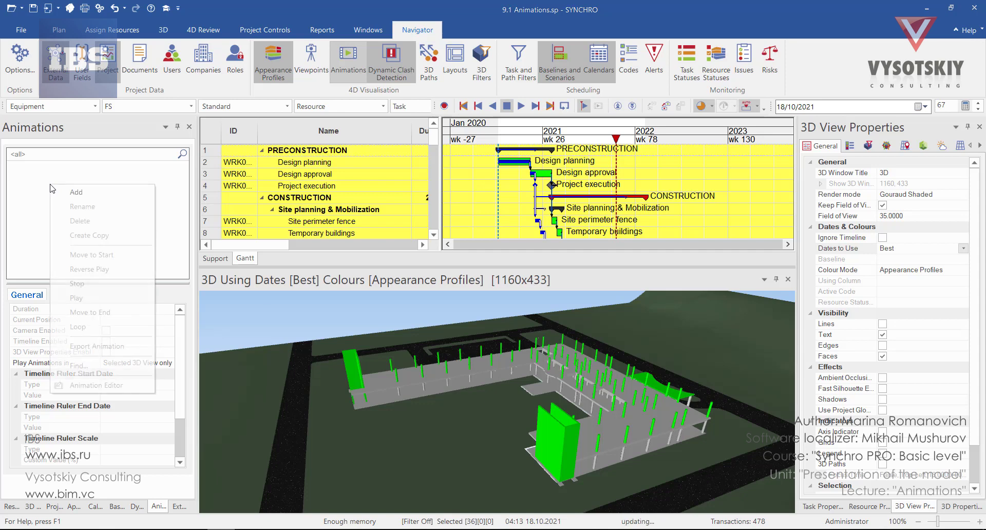
pyautogui.click(75, 192)
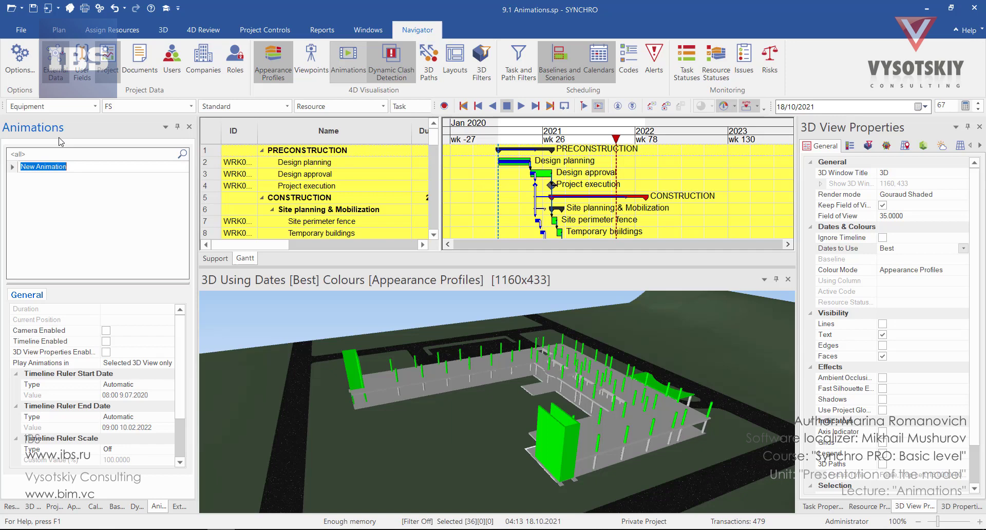
pyautogui.write('Test A')
pyautogui.write('n')
pyautogui.press('Return')
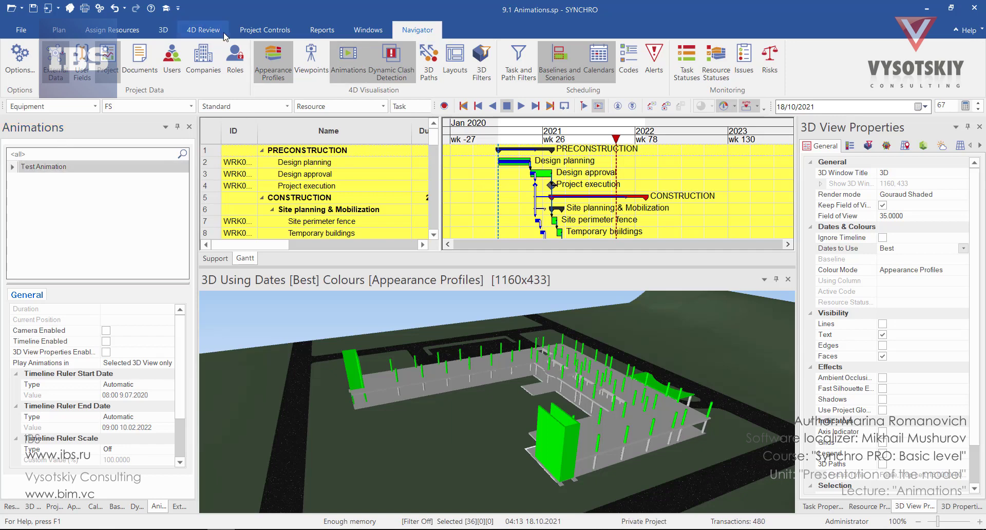
# - Launch the Animation Editor from the 4D Review tab's Animations group
pyautogui.click(218, 31)
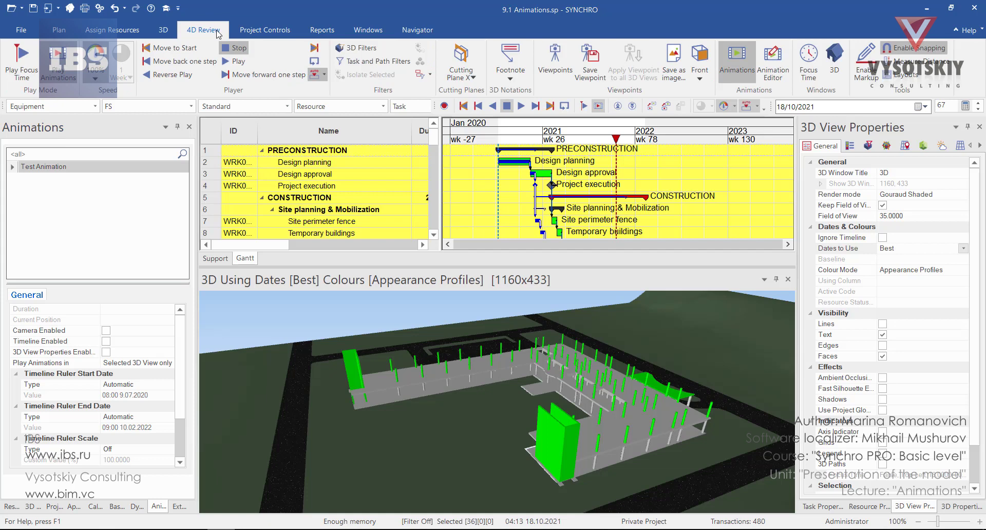
pyautogui.click(778, 72)
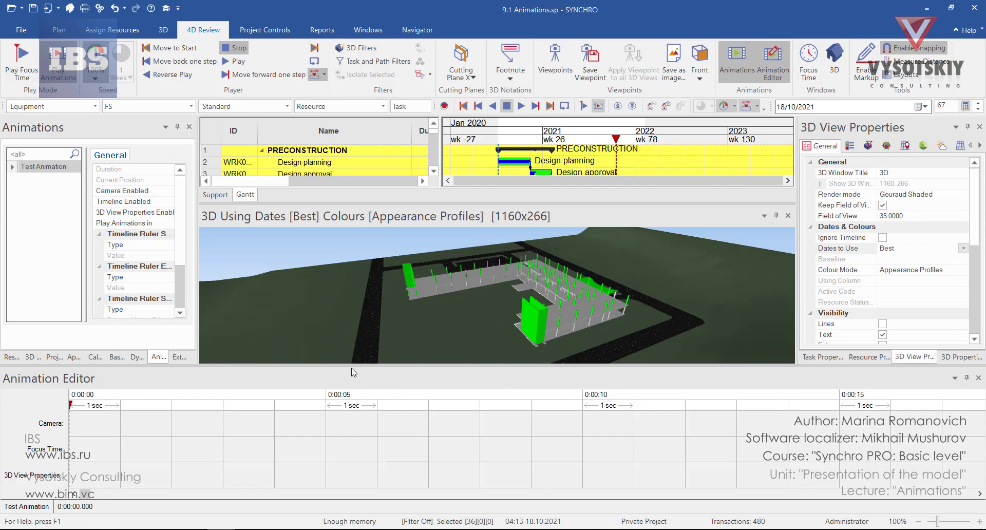
# - Dock the Animation Editor along the bottom and the 3D view beside a wider Gantt chart
pyautogui.moveTo(391, 383); pyautogui.dragTo(473, 387)
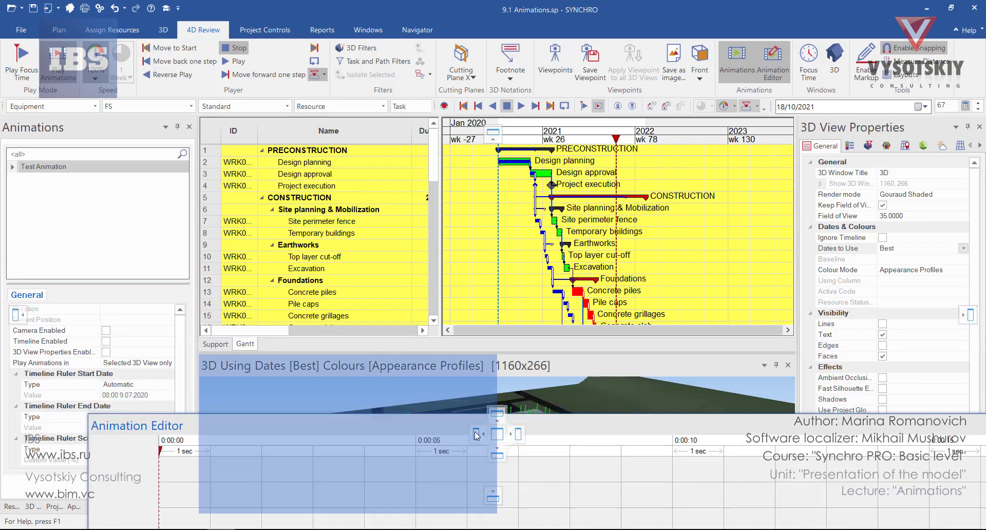
pyautogui.moveTo(473, 387); pyautogui.dragTo(498, 458)
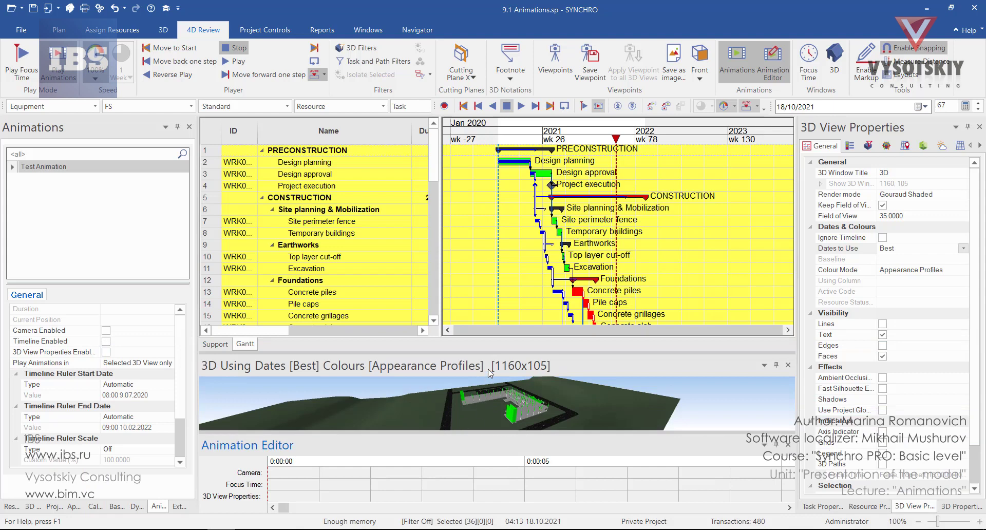
pyautogui.moveTo(488, 367)
pyautogui.mouseDown()
pyautogui.moveTo(763, 256)
pyautogui.moveTo(521, 230)
pyautogui.mouseUp()
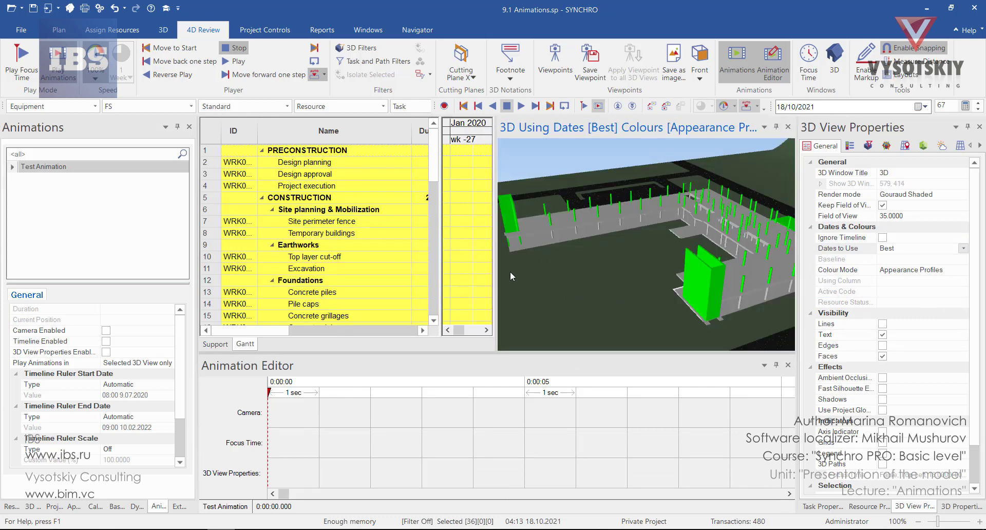
pyautogui.moveTo(441, 231); pyautogui.dragTo(347, 232)
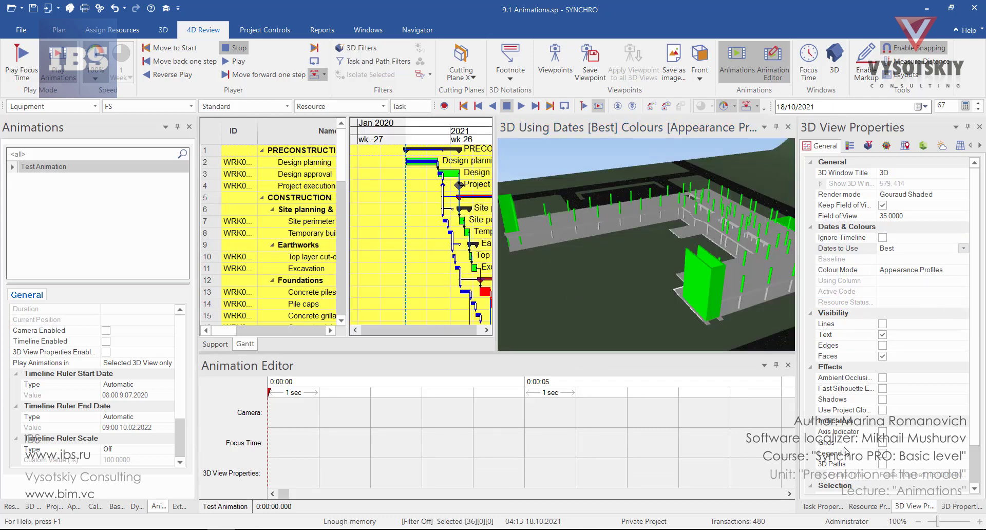
# - Auto-hide 3D View Properties, widen the task Name column and activate the Animation Editor
pyautogui.click(967, 127)
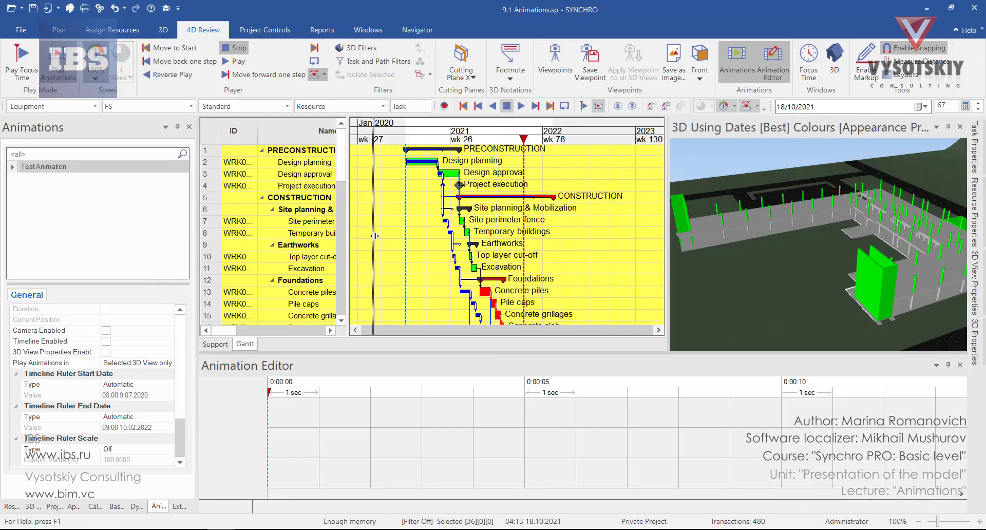
pyautogui.moveTo(348, 235); pyautogui.dragTo(375, 236)
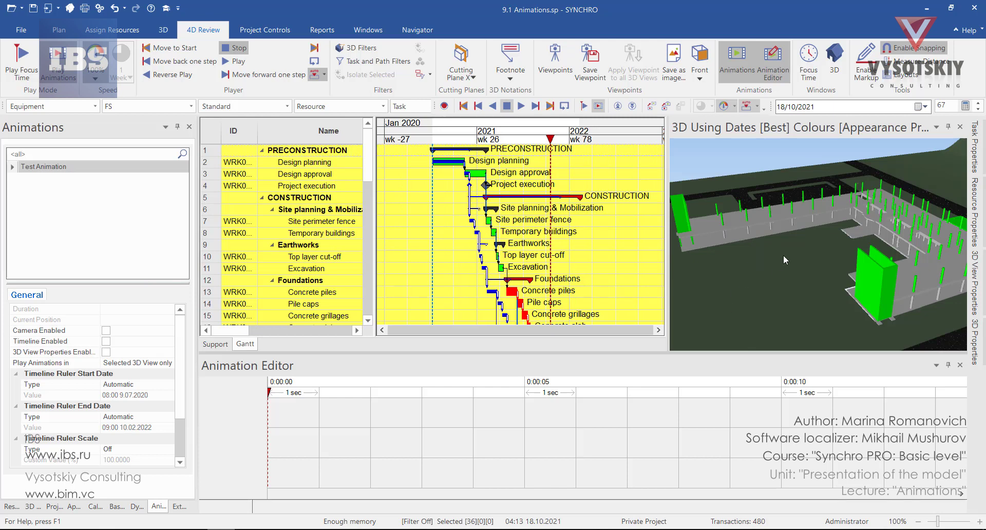
pyautogui.scroll(-3, 784, 255)
pyautogui.scroll(-3, 784, 255)
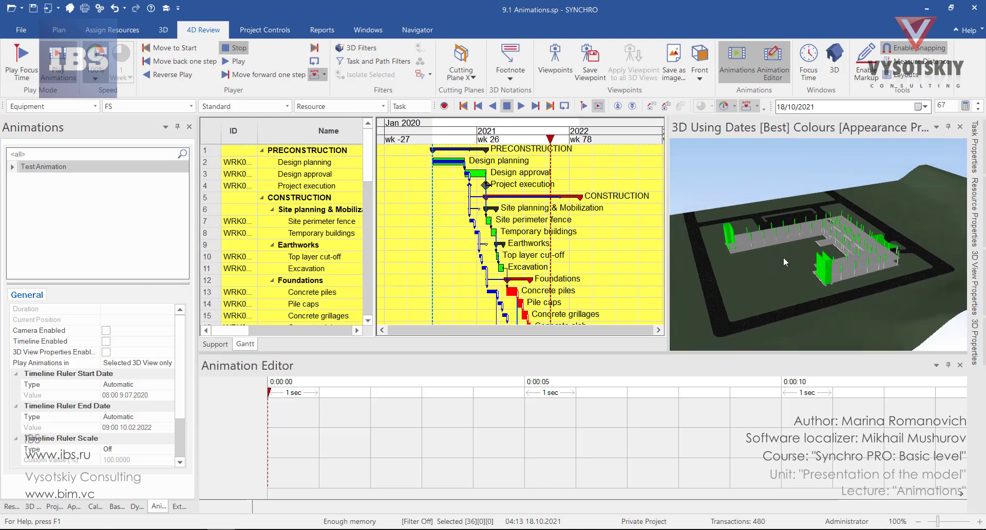
pyautogui.click(509, 366)
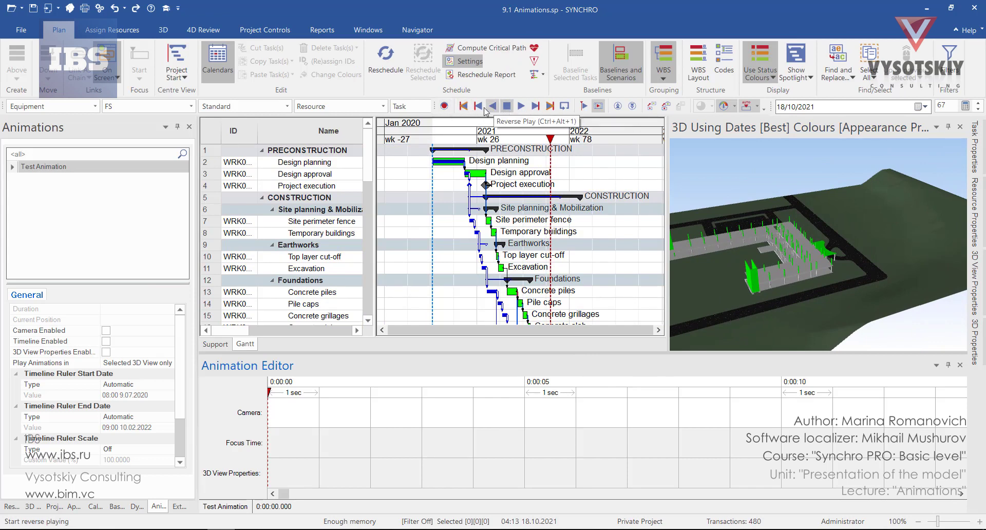
# - Turn on Loop play and Play Animations on the play toolbar
pyautogui.rightClick(435, 105)
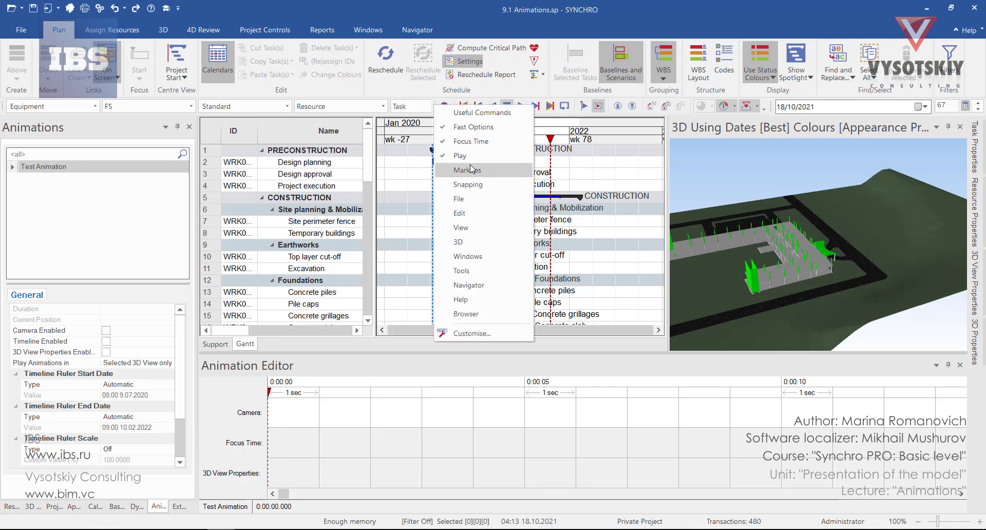
pyautogui.click(565, 153)
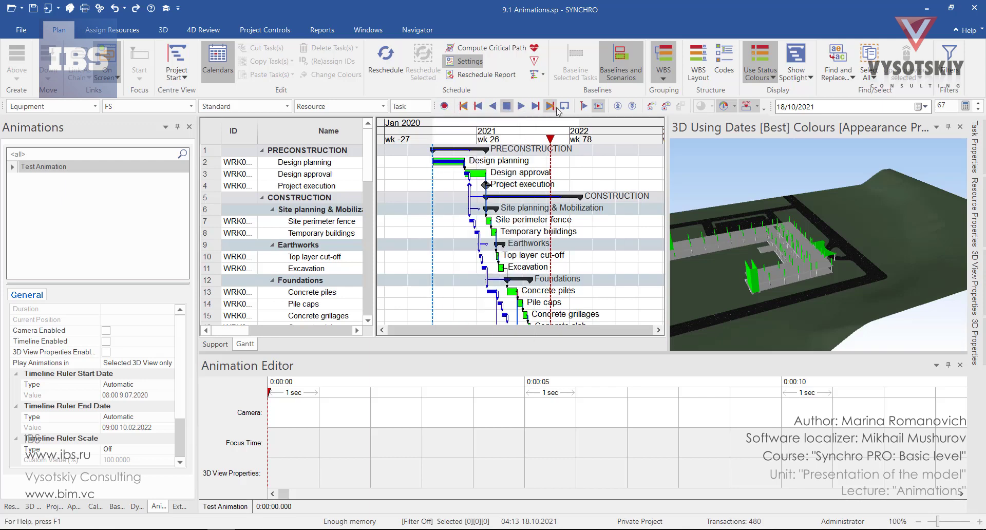
pyautogui.click(215, 30)
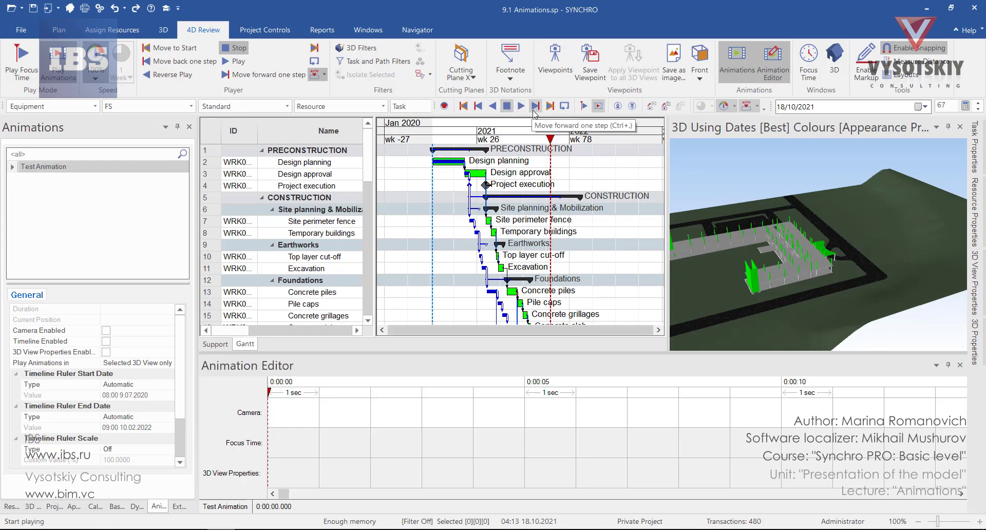
pyautogui.click(583, 106)
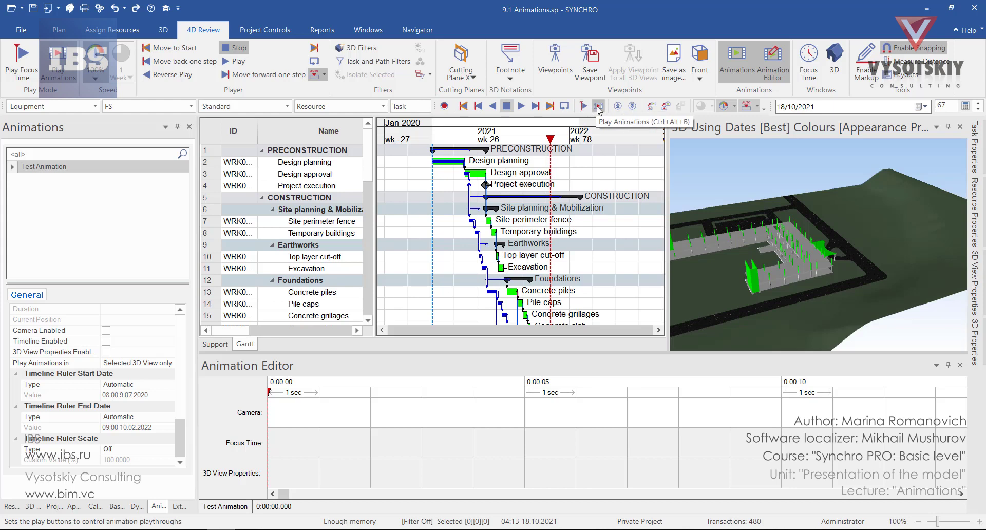
pyautogui.click(599, 107)
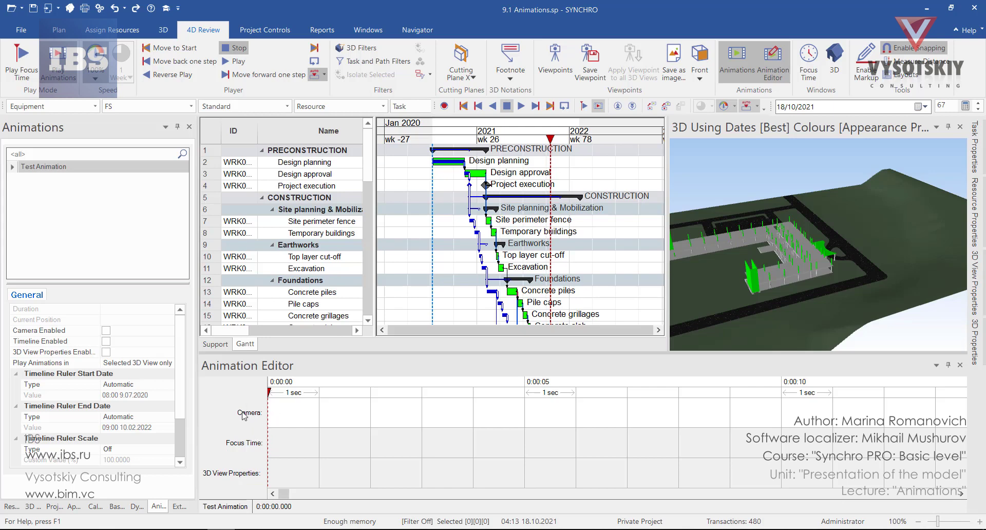
# - Zoom the animation timeline, rewind it, and move the focus time to 09/07/2020
pyautogui.scroll(-2, 271, 404)
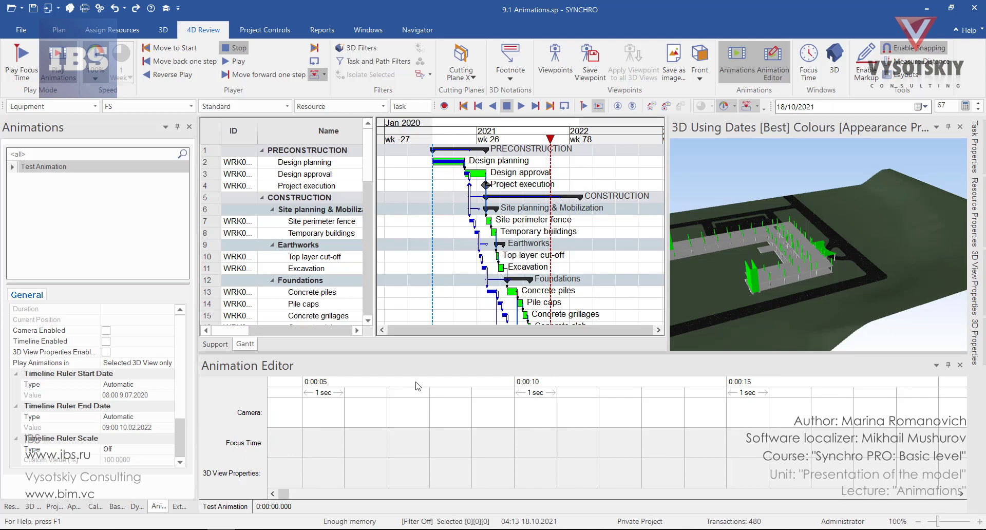
pyautogui.scroll(-1, 417, 385)
pyautogui.scroll(-1, 417, 386)
pyautogui.scroll(-1, 417, 385)
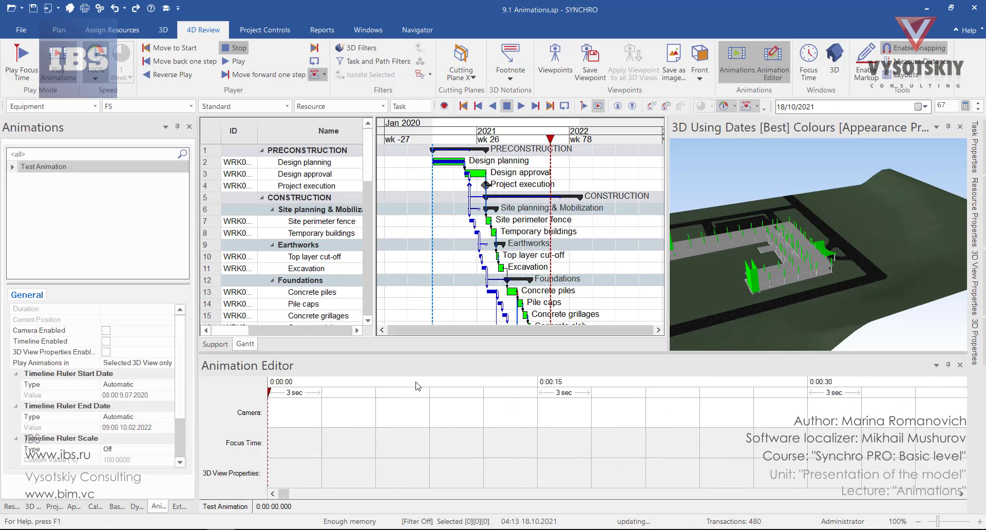
pyautogui.scroll(-2, 417, 385)
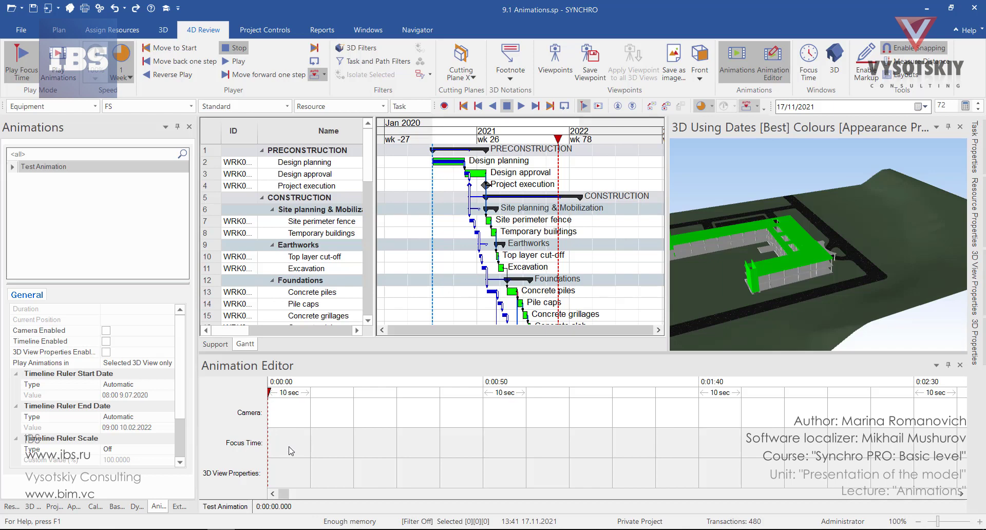
pyautogui.scroll(1, 307, 440)
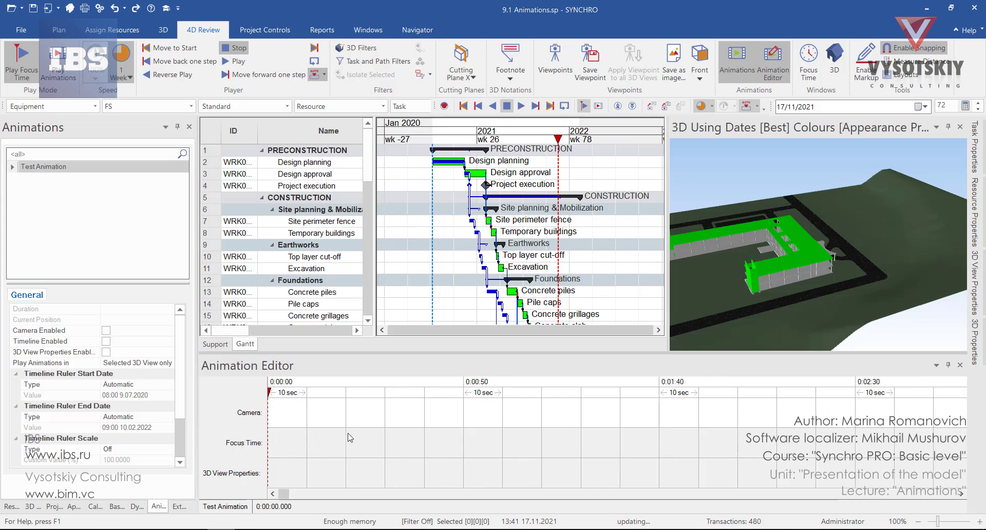
pyautogui.scroll(1, 323, 445)
pyautogui.scroll(1, 341, 452)
pyautogui.scroll(1, 360, 458)
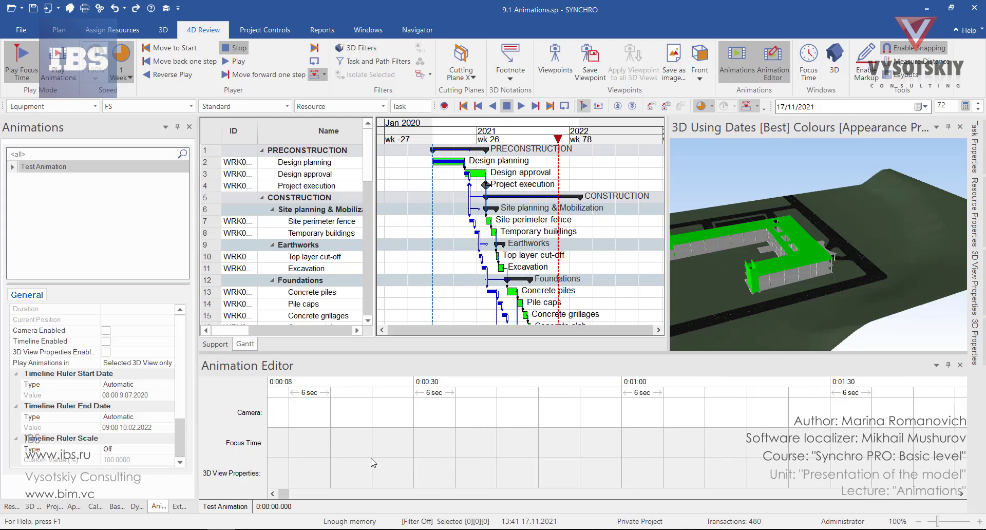
pyautogui.click(285, 498)
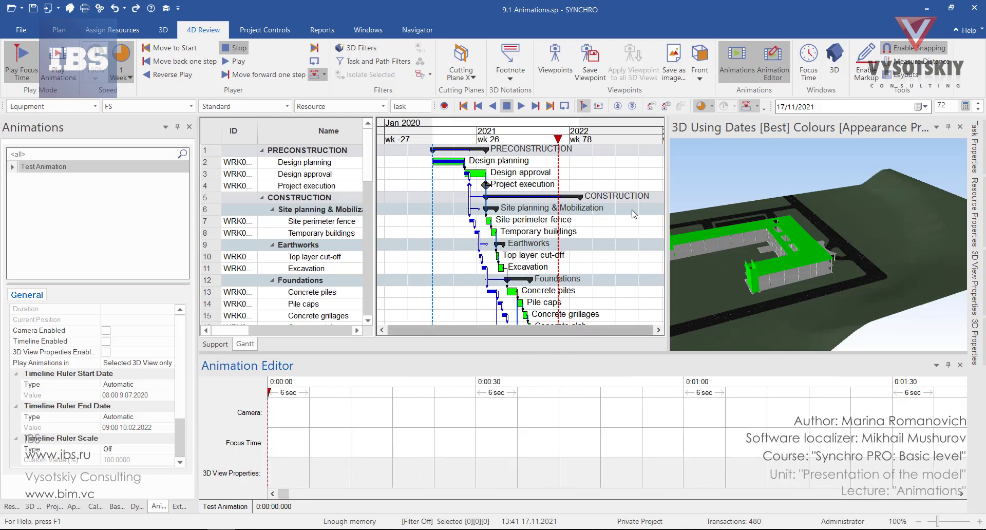
pyautogui.click(465, 107)
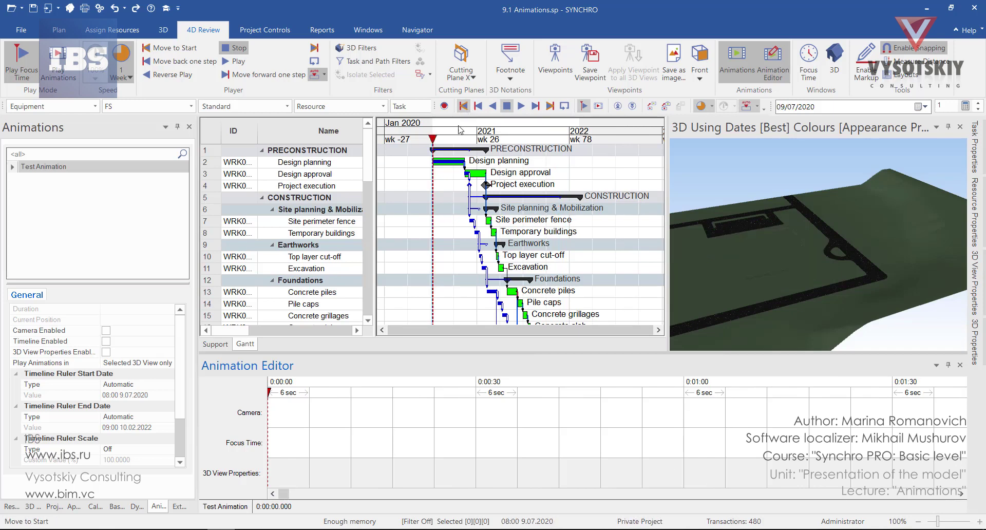
# - Add Focus Time keyframes at 0:00 (9 July 2020) and 0:00:30 (10 February 2022)
pyautogui.click(270, 444)
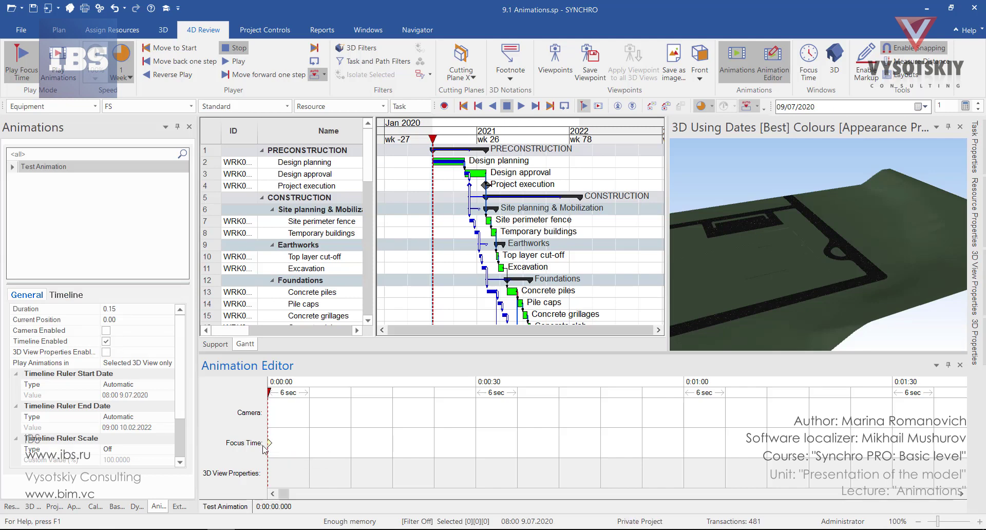
pyautogui.click(554, 112)
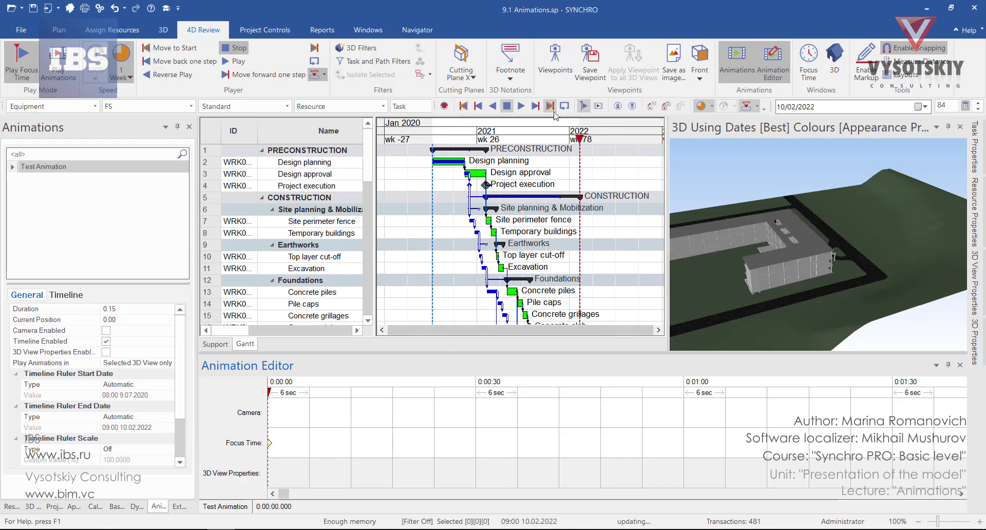
pyautogui.click(478, 445)
pyautogui.click(293, 393)
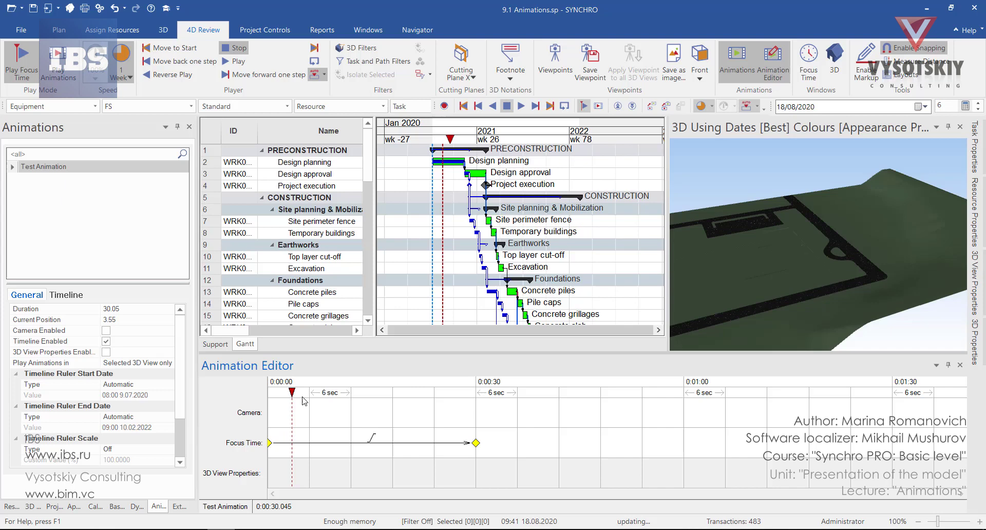
# - Add a Camera keyframe at 0:00 with an angled view of the empty site
pyautogui.moveTo(302, 398); pyautogui.dragTo(466, 406)
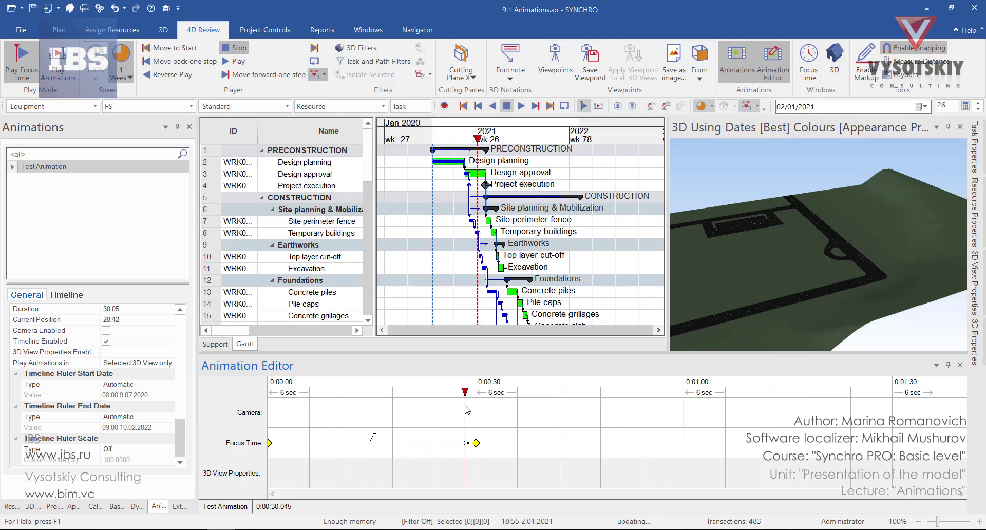
pyautogui.press('Home')
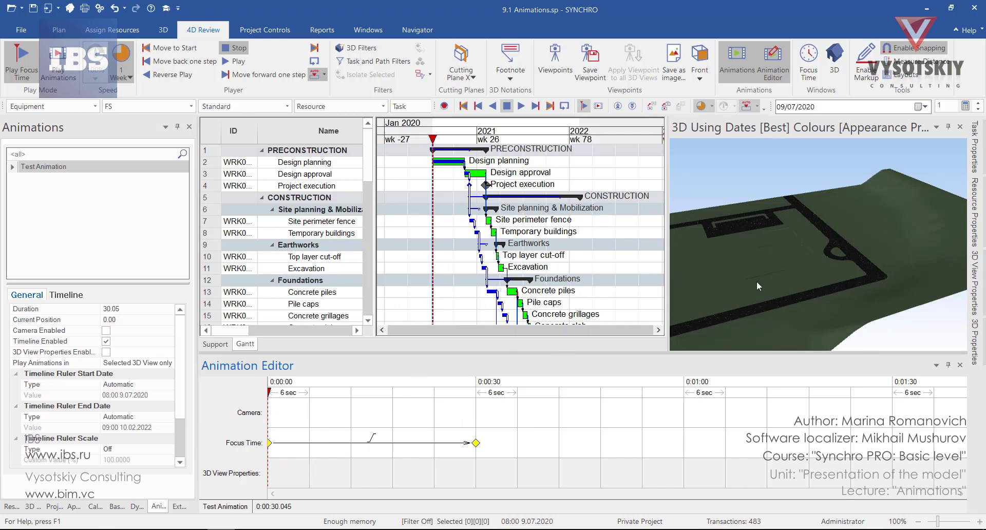
pyautogui.moveTo(756, 282)
pyautogui.mouseDown()
pyautogui.moveTo(806, 265)
pyautogui.moveTo(832, 309)
pyautogui.mouseUp()
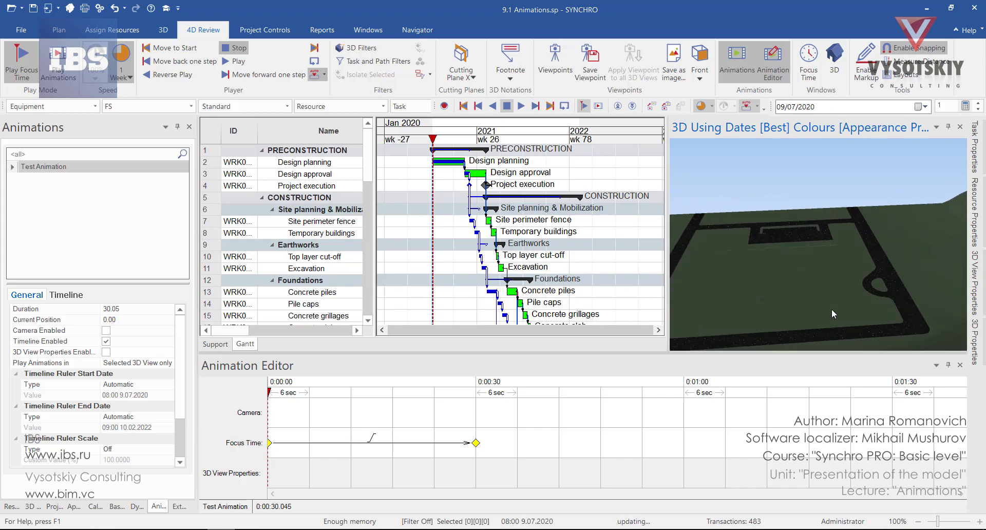
pyautogui.moveTo(831, 309)
pyautogui.mouseDown()
pyautogui.moveTo(864, 310)
pyautogui.moveTo(850, 319)
pyautogui.mouseUp()
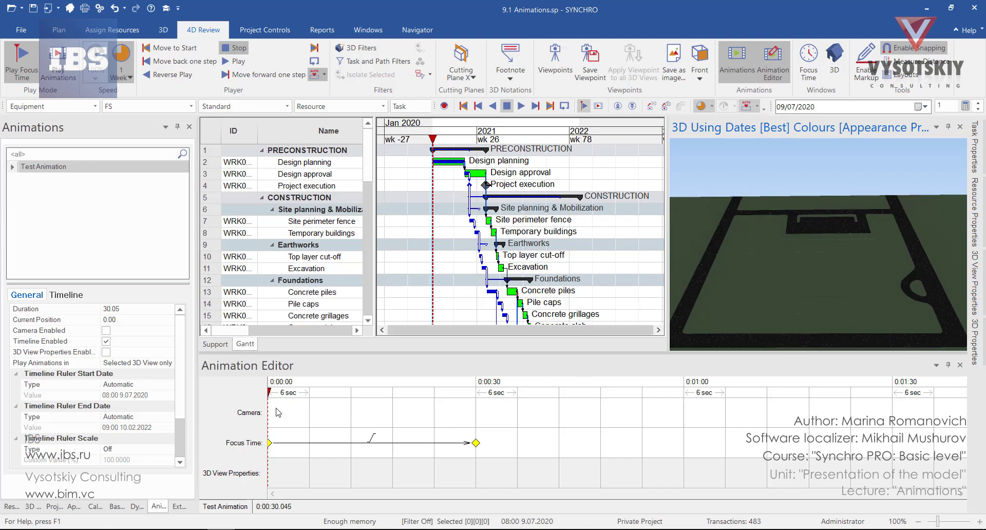
pyautogui.click(270, 416)
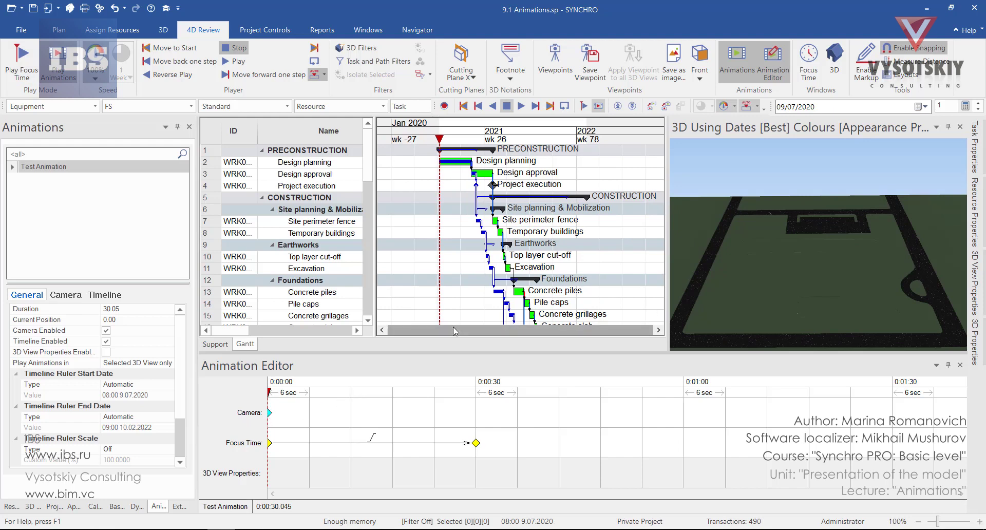
# - Set the date to late April 2021 and add a top-down Camera keyframe at 6 seconds
pyautogui.click(506, 139)
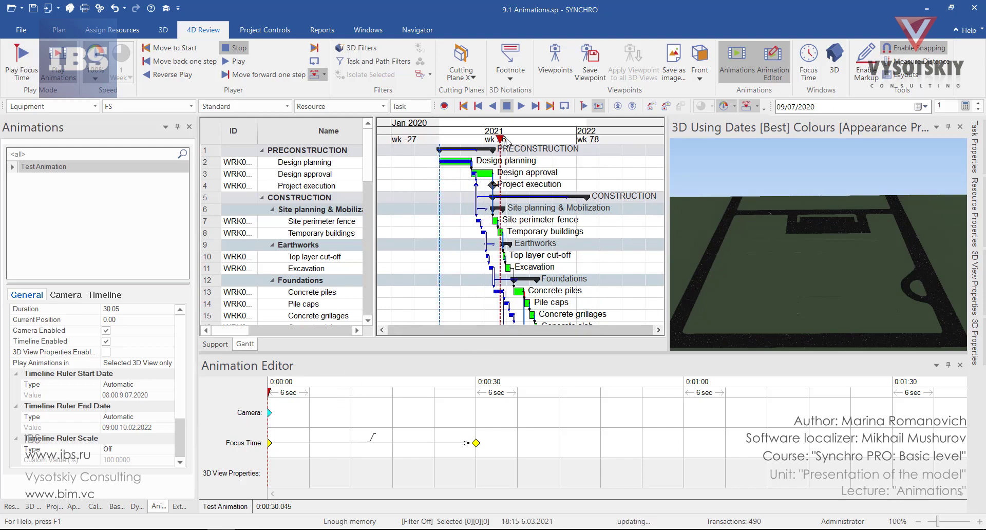
pyautogui.moveTo(508, 142); pyautogui.dragTo(511, 161)
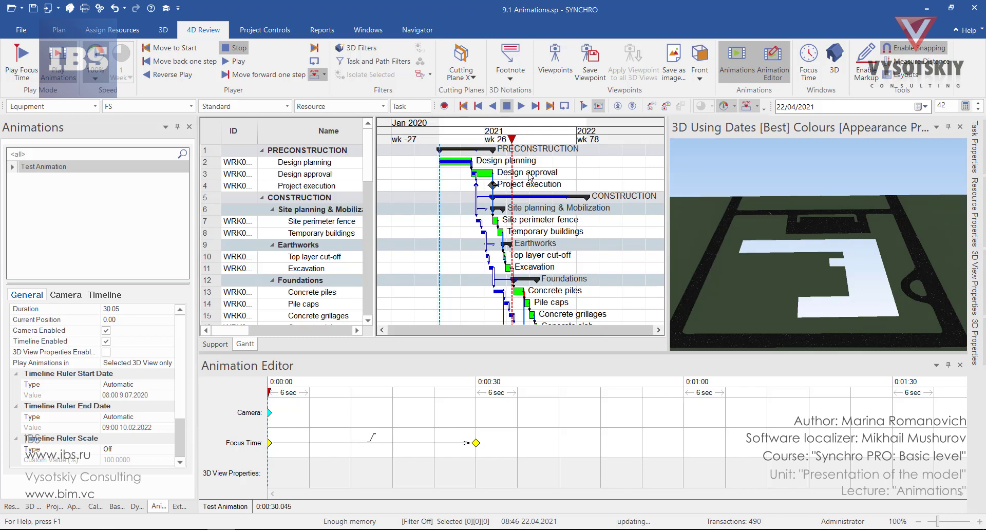
pyautogui.moveTo(852, 232); pyautogui.dragTo(827, 287)
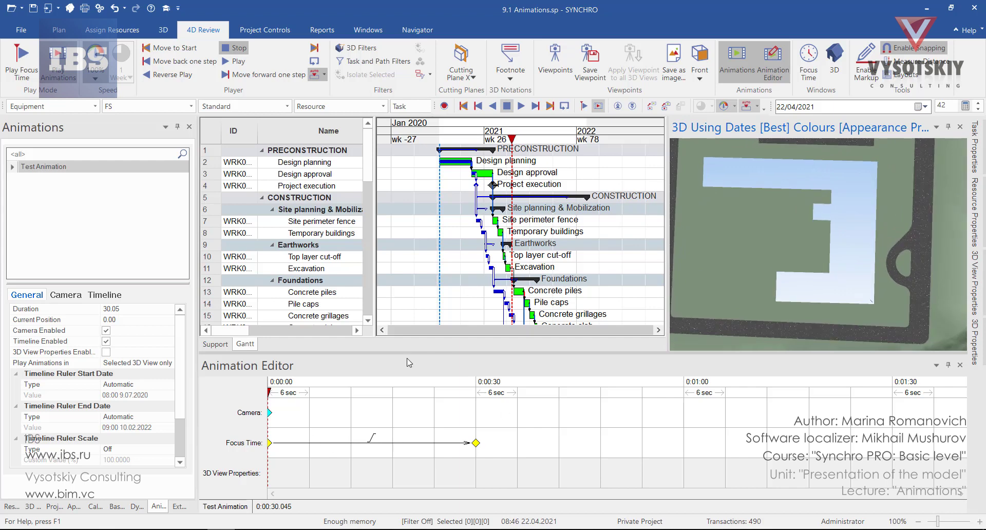
pyautogui.click(308, 412)
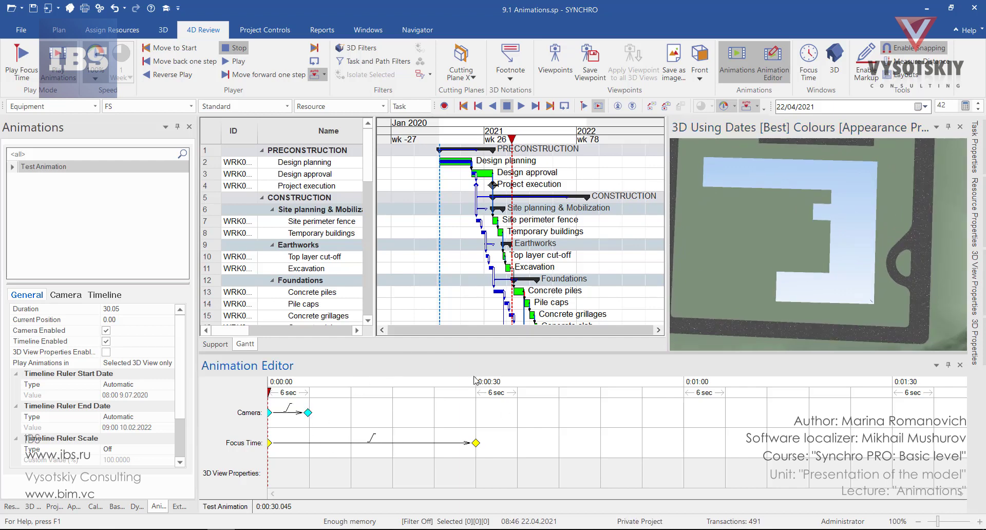
# - Add a Camera keyframe mid-construction with a close, angled view of the building
pyautogui.moveTo(269, 395); pyautogui.dragTo(399, 394)
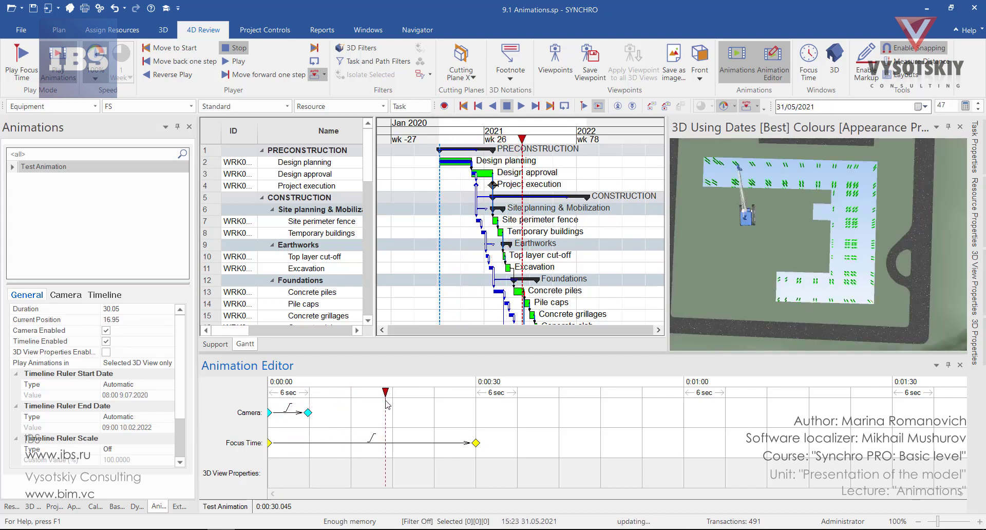
pyautogui.moveTo(873, 301)
pyautogui.mouseDown()
pyautogui.moveTo(882, 263)
pyautogui.moveTo(763, 261)
pyautogui.mouseUp()
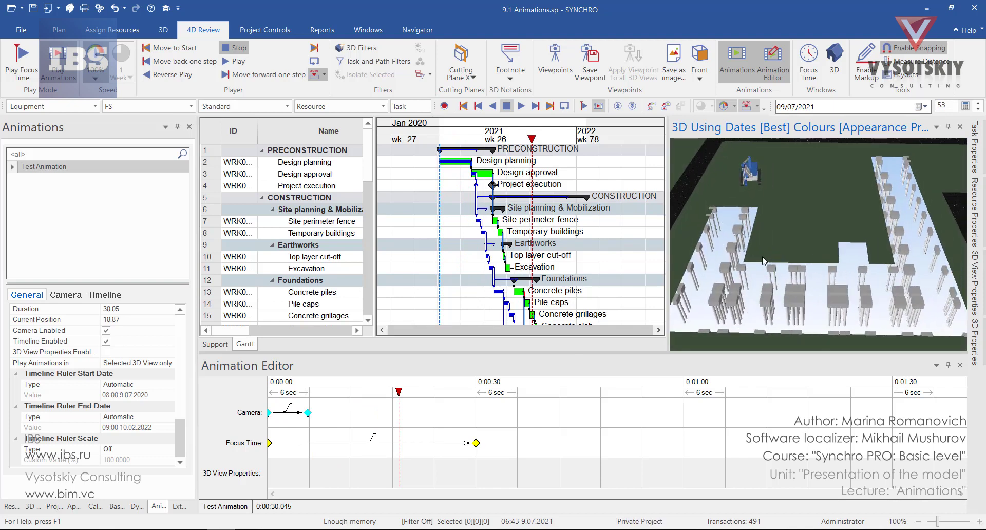
pyautogui.scroll(-2, 763, 259)
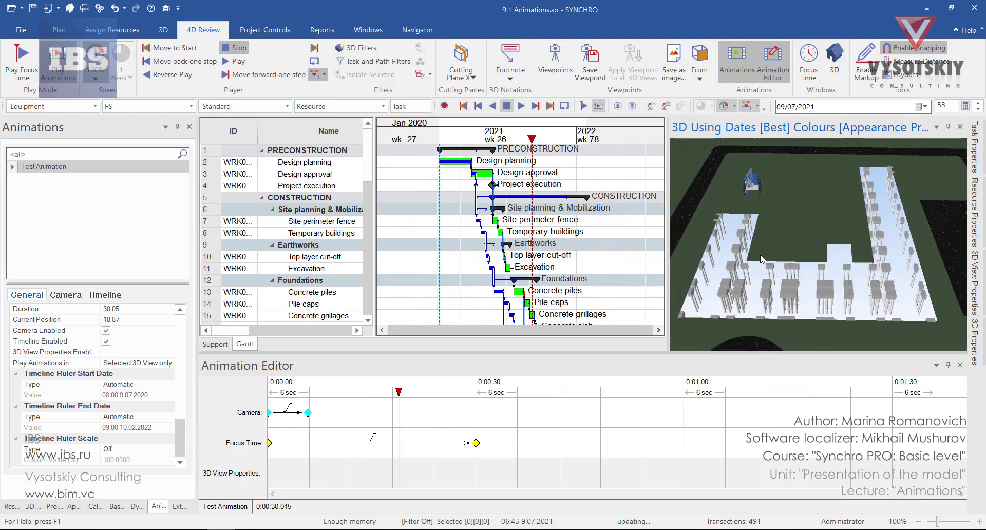
pyautogui.doubleClick(400, 415)
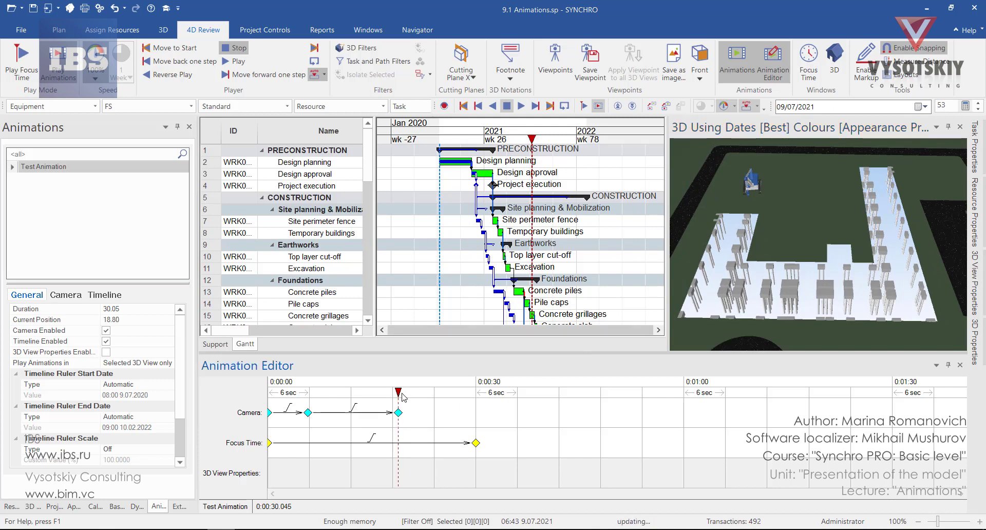
# - Advance through the green upper floors to the end, orbiting around the completed building
pyautogui.moveTo(403, 397); pyautogui.dragTo(447, 397)
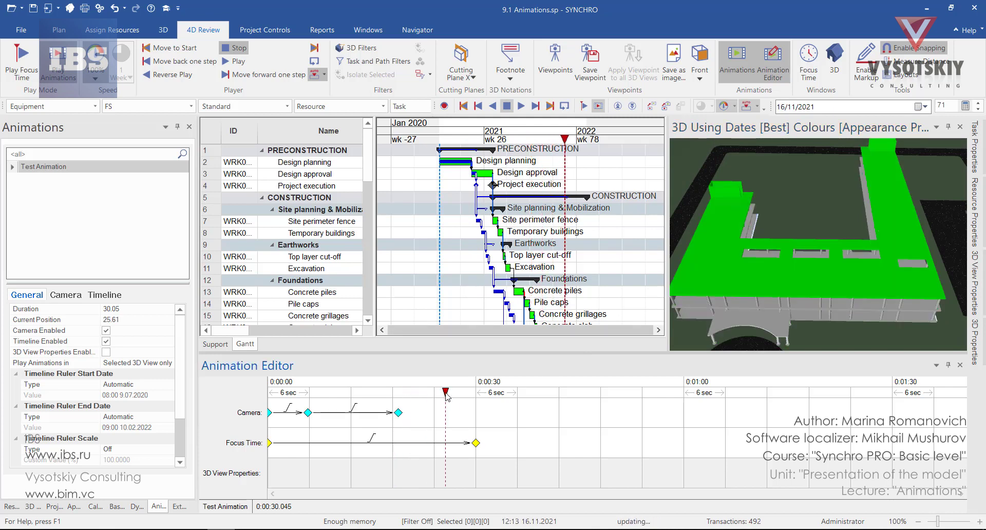
pyautogui.scroll(-1, 768, 291)
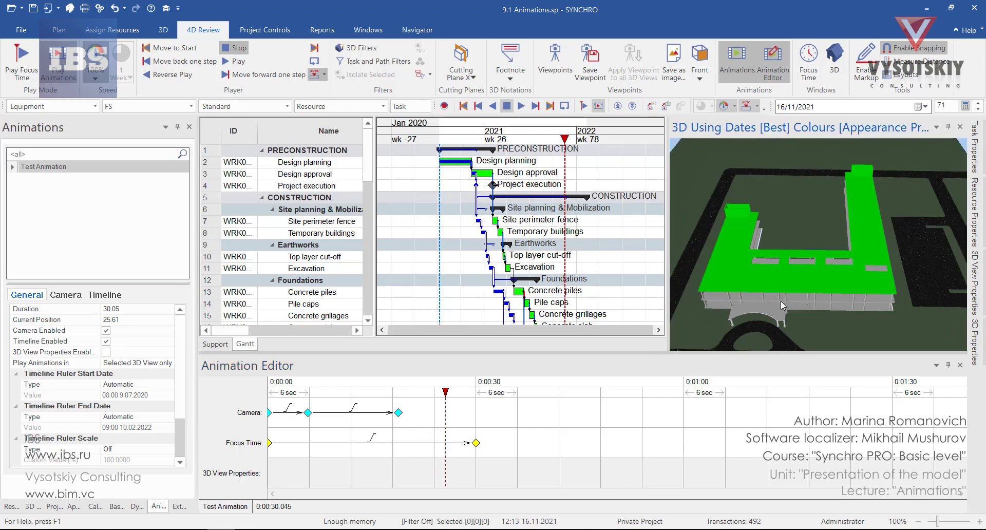
pyautogui.scroll(-2, 784, 300)
pyautogui.scroll(-1, 788, 290)
pyautogui.scroll(1, 788, 301)
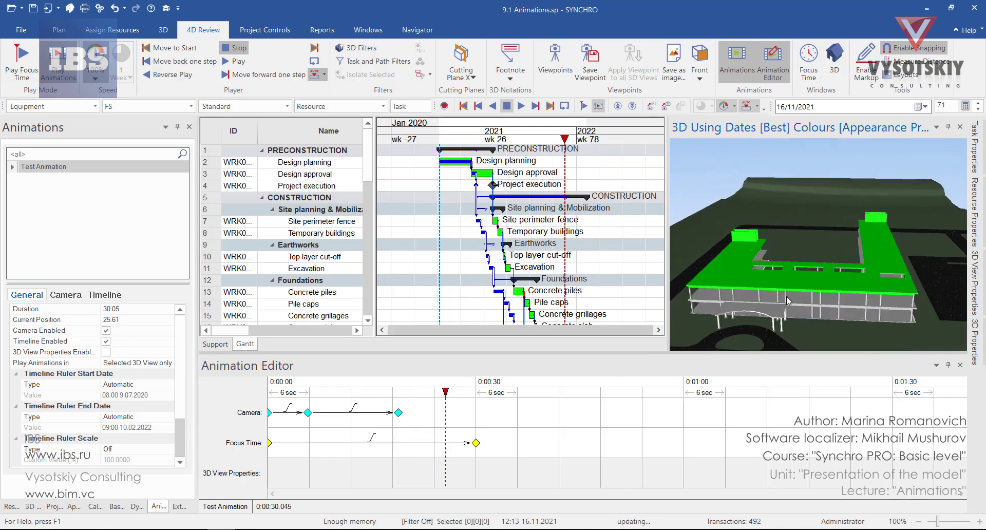
pyautogui.moveTo(446, 395)
pyautogui.mouseDown()
pyautogui.moveTo(476, 394)
pyautogui.moveTo(465, 393)
pyautogui.mouseUp()
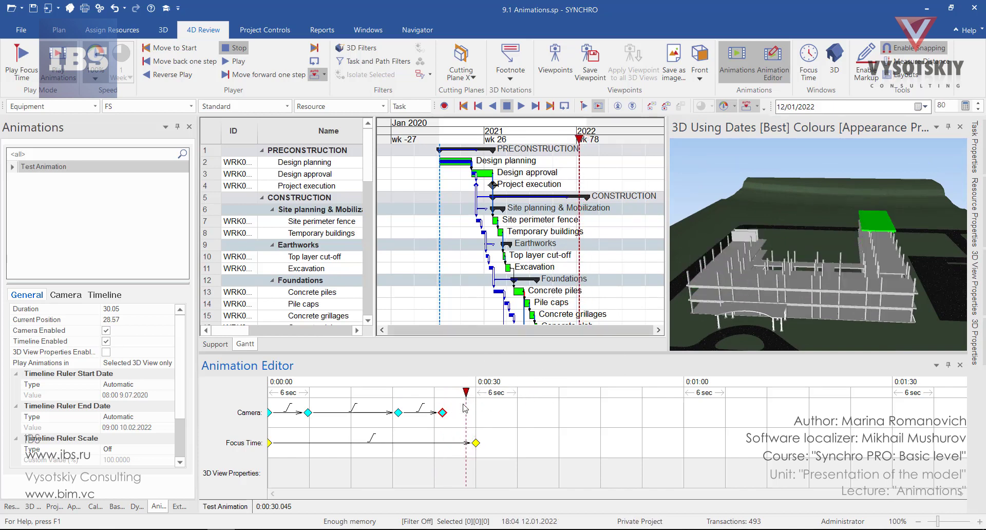
pyautogui.click(467, 416)
pyautogui.click(550, 107)
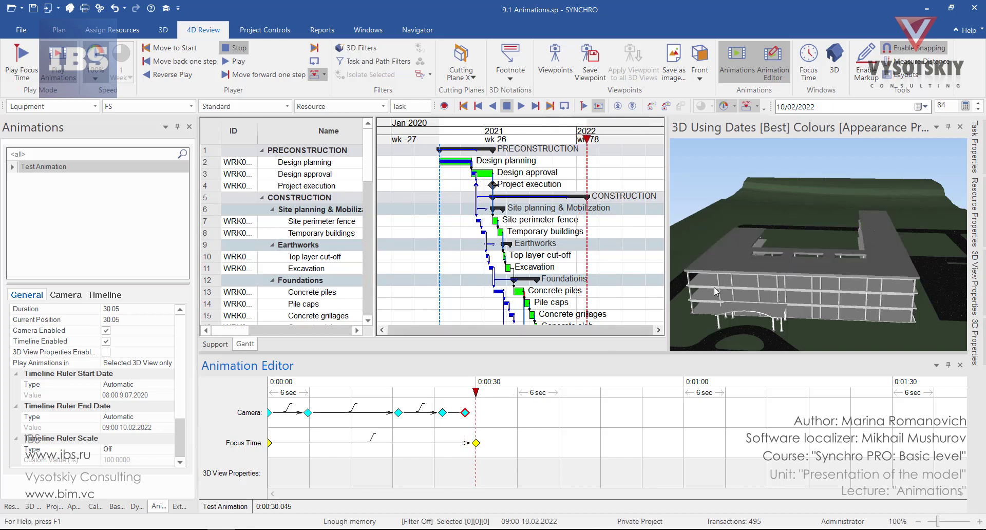
pyautogui.moveTo(714, 291)
pyautogui.mouseDown()
pyautogui.moveTo(838, 242)
pyautogui.moveTo(832, 230)
pyautogui.mouseUp()
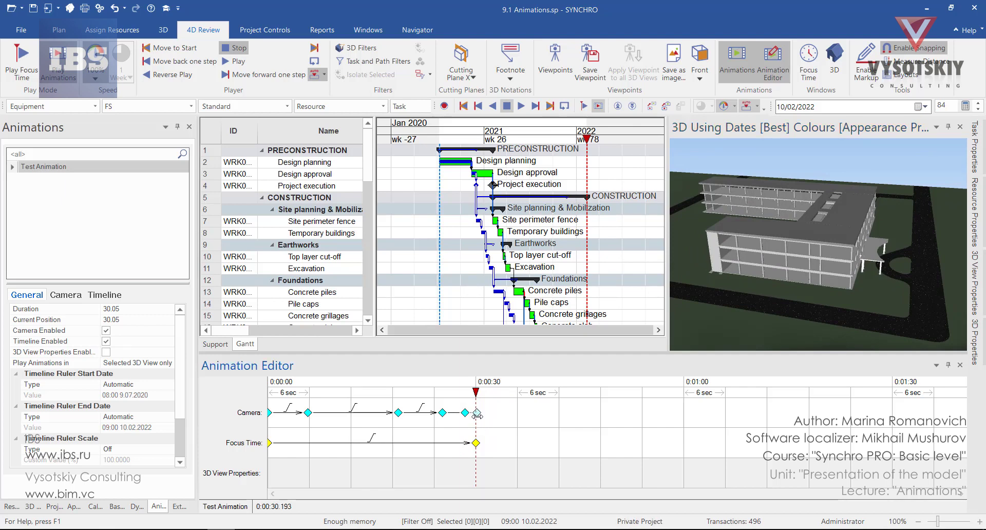
# - Set the final camera keyframe at 30 seconds and play Test Animation from the start
pyautogui.moveTo(477, 414); pyautogui.dragTo(476, 414)
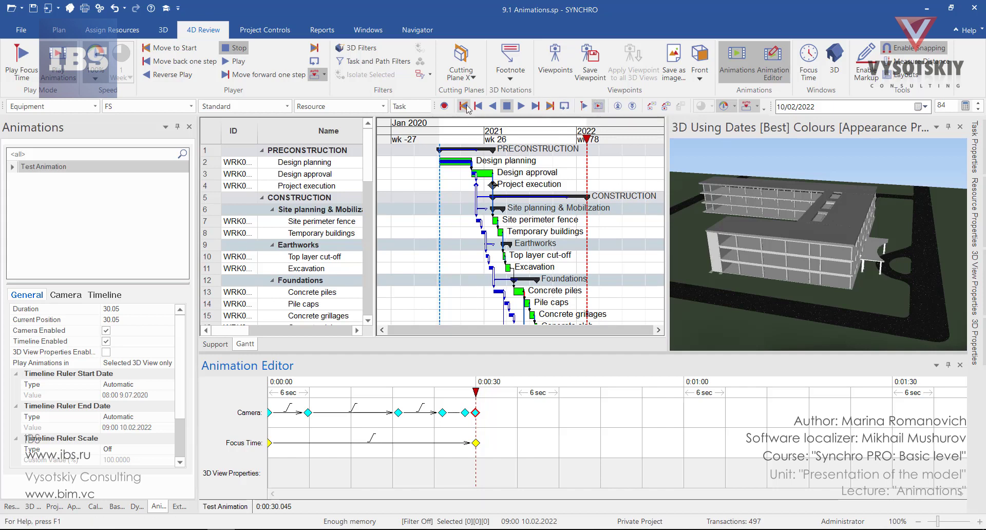
pyautogui.click(463, 106)
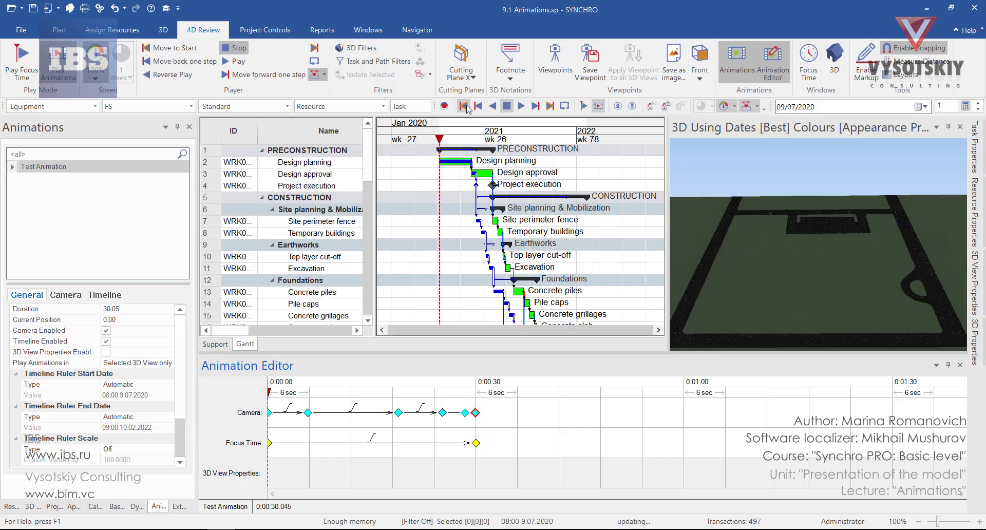
pyautogui.click(521, 106)
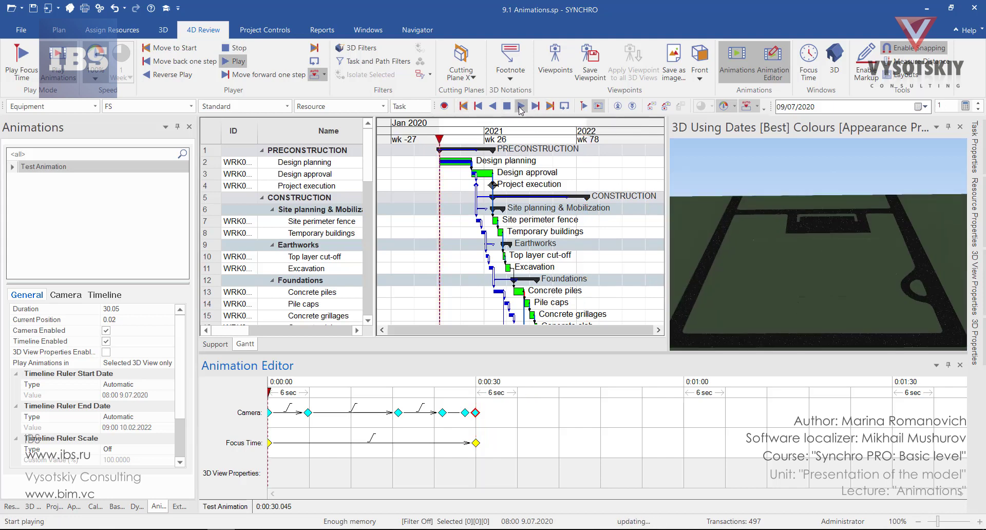